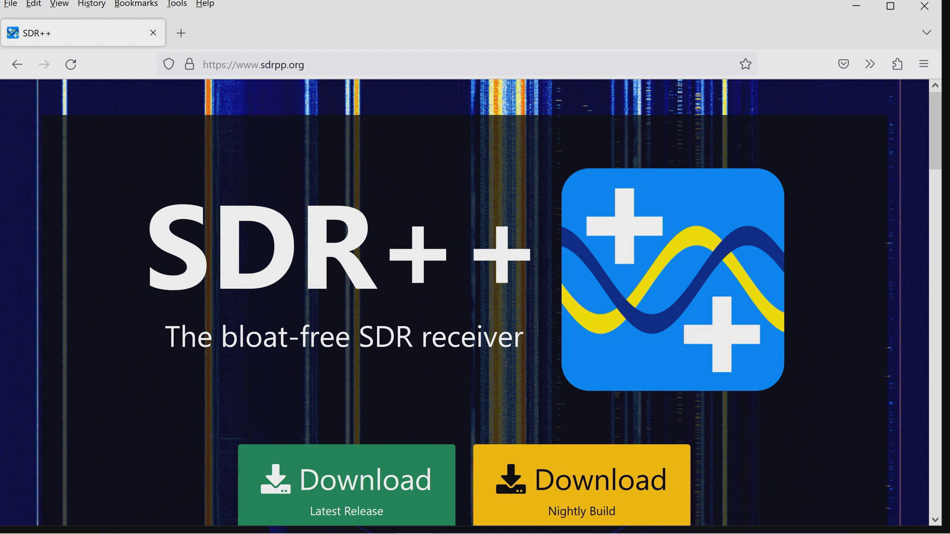
Minimize Firefox to reveal the desktop with the sdrpp_win zip file and folder.
scroll(470, 297, "down", 1)
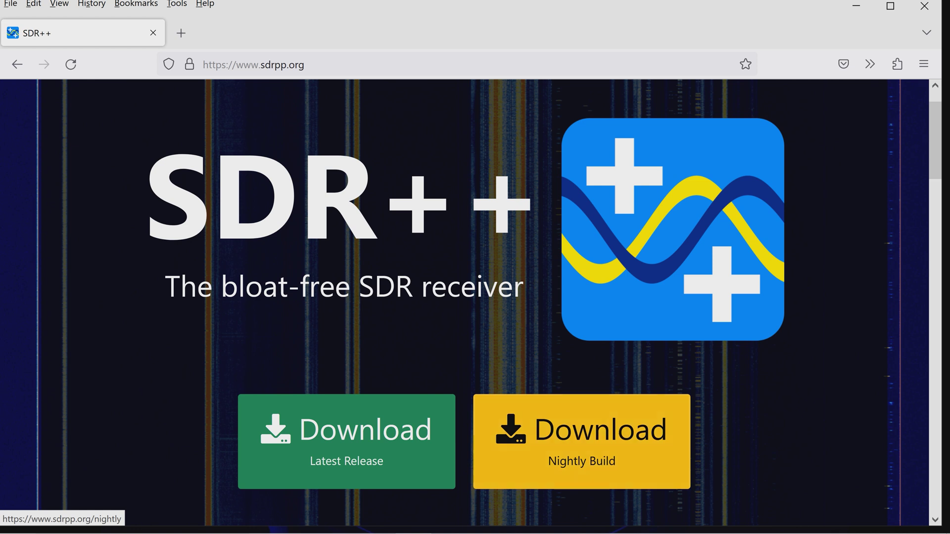
left_click(856, 7)
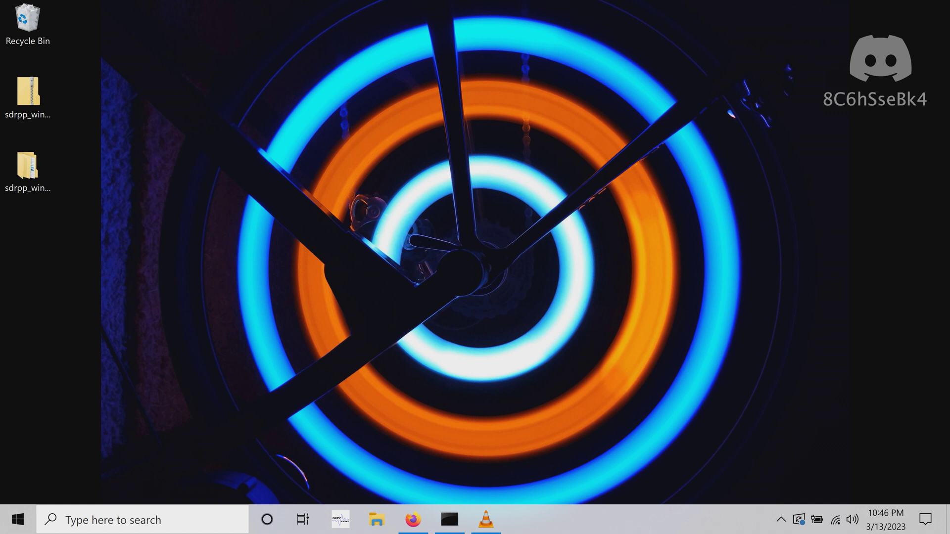
Open the sdrpp_windows_x64 folder and its inner sdrpp_windows_x64 folder, then launch sdrpp.
double_click(27, 168)
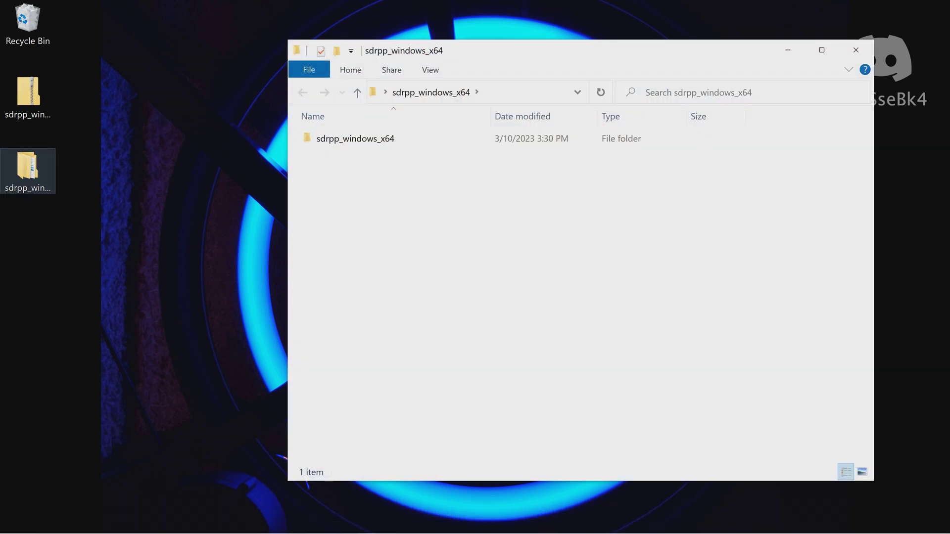
double_click(355, 138)
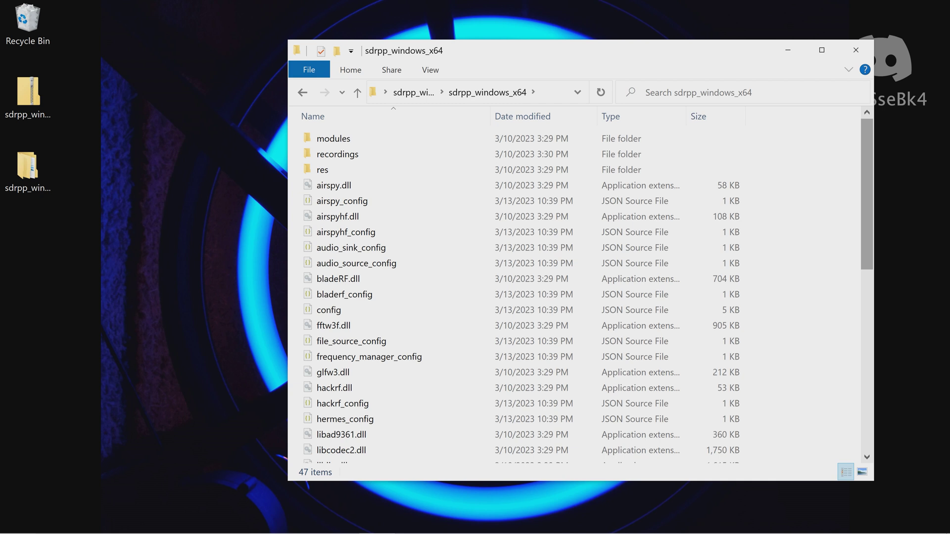
scroll(347, 357, "down", 8)
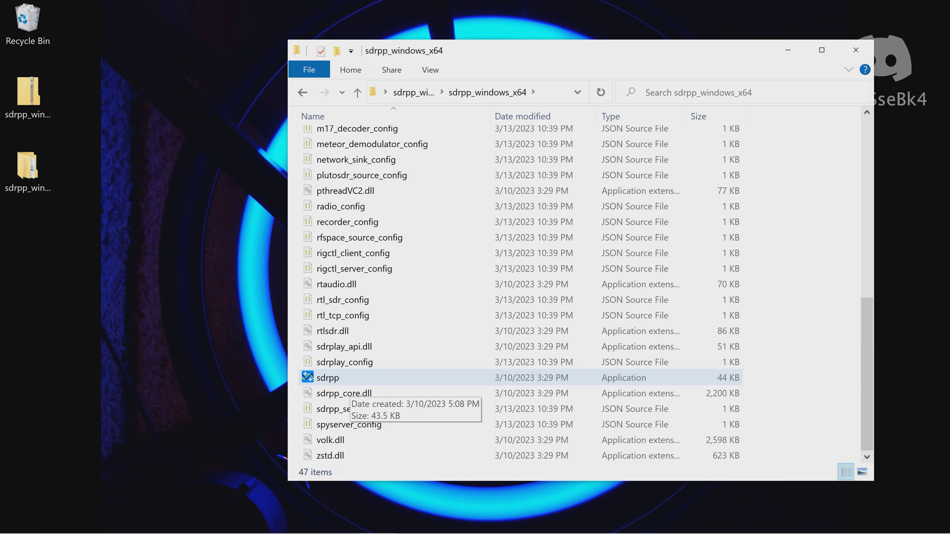
double_click(346, 382)
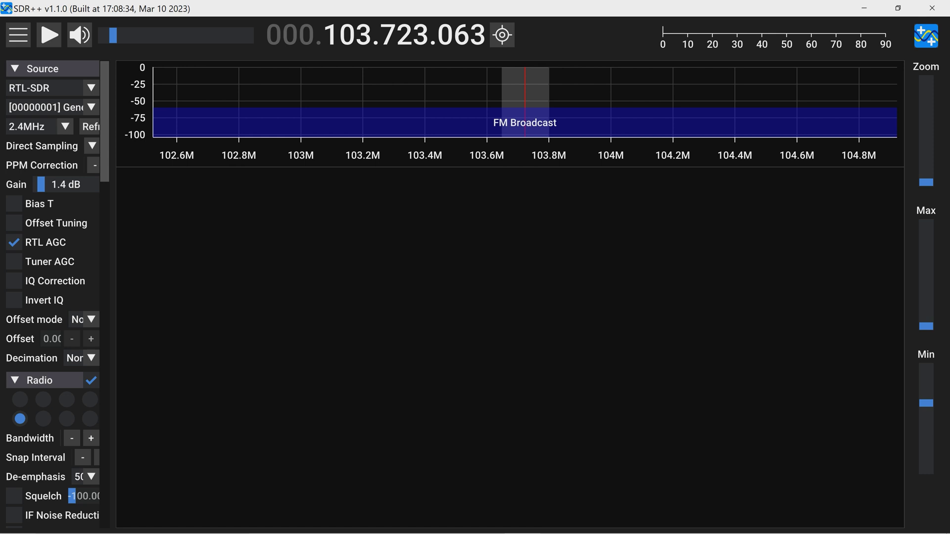
Drag the left menu panel's divider wider so full option labels and values show.
left_click_drag(116, 296, 220, 297)
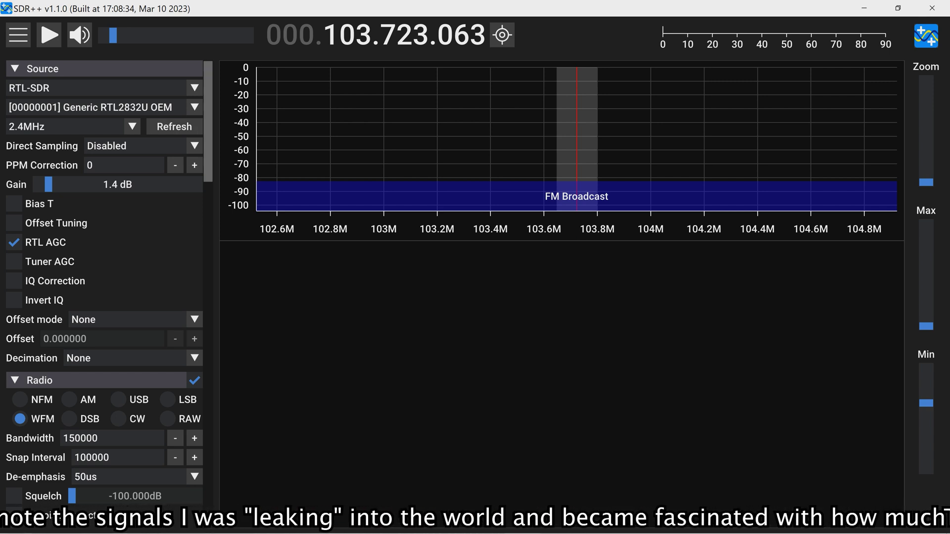
scroll(104, 277, "down", 15)
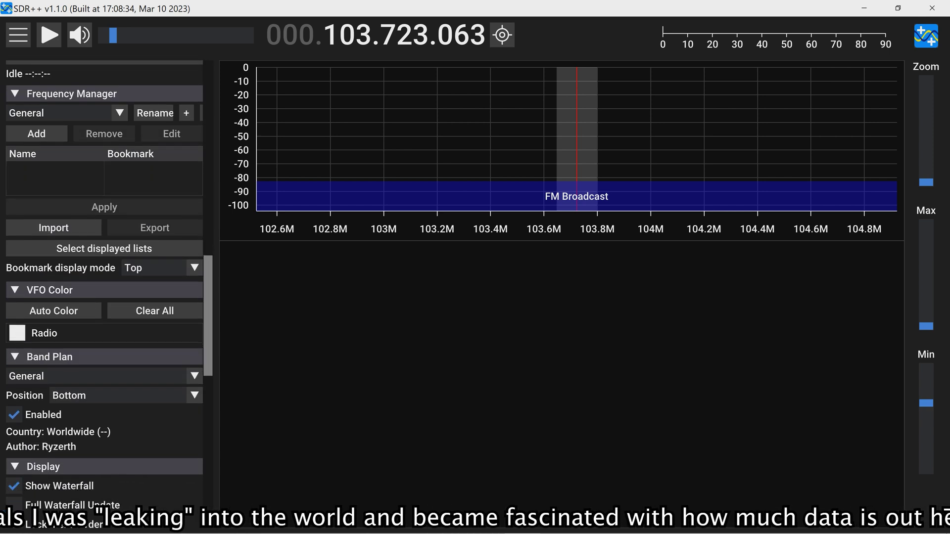
scroll(104, 277, "down", 6)
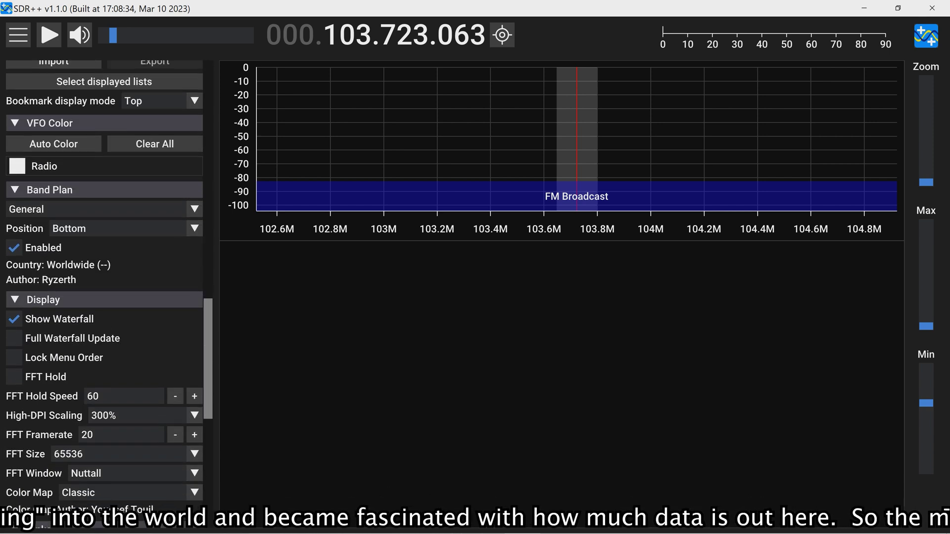
scroll(104, 277, "down", 1)
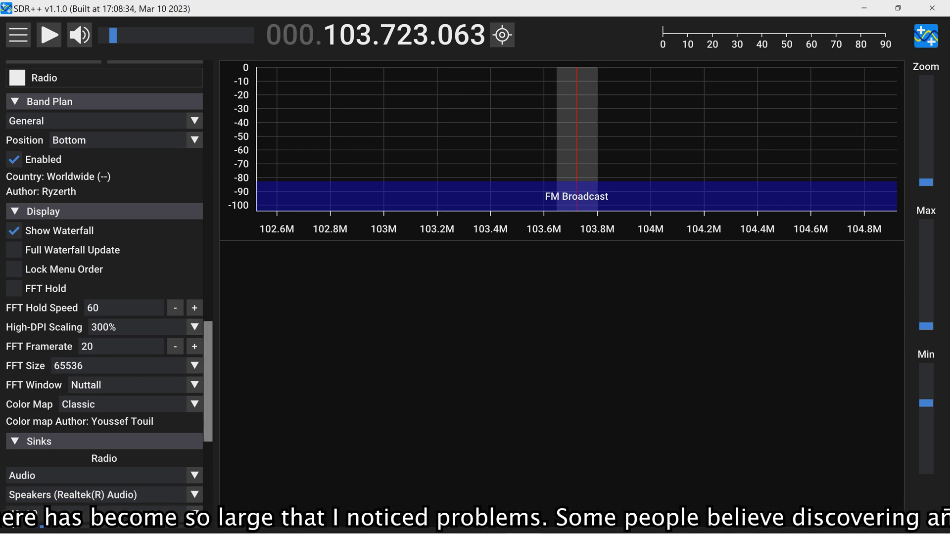
scroll(104, 267, "up", 15)
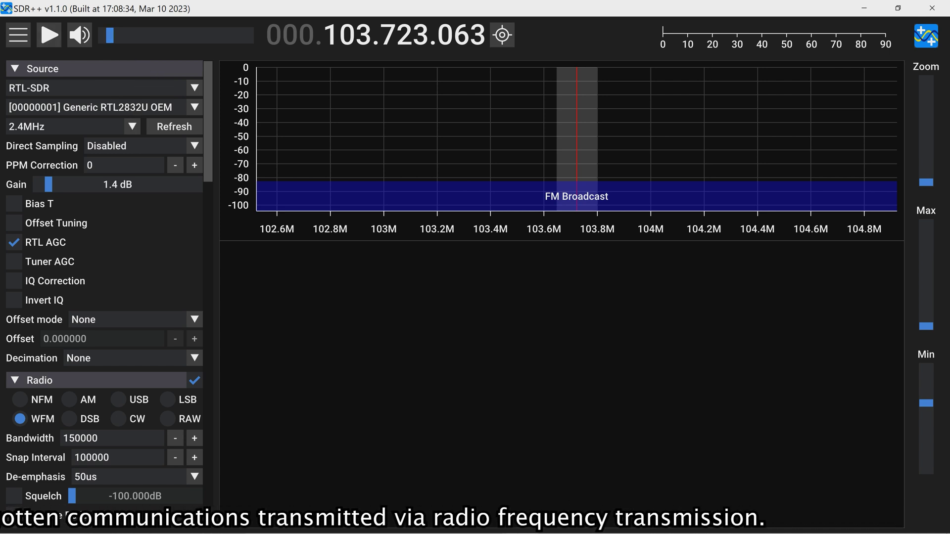
key("space")
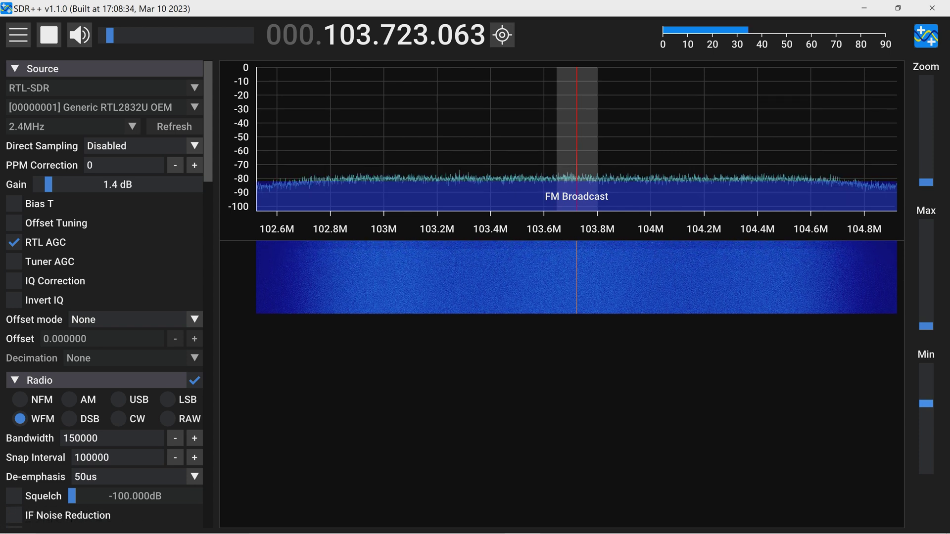
Raise the spectrum's Min slider so the display spans 0 to -80 dB.
left_click_drag(926, 403, 926, 414)
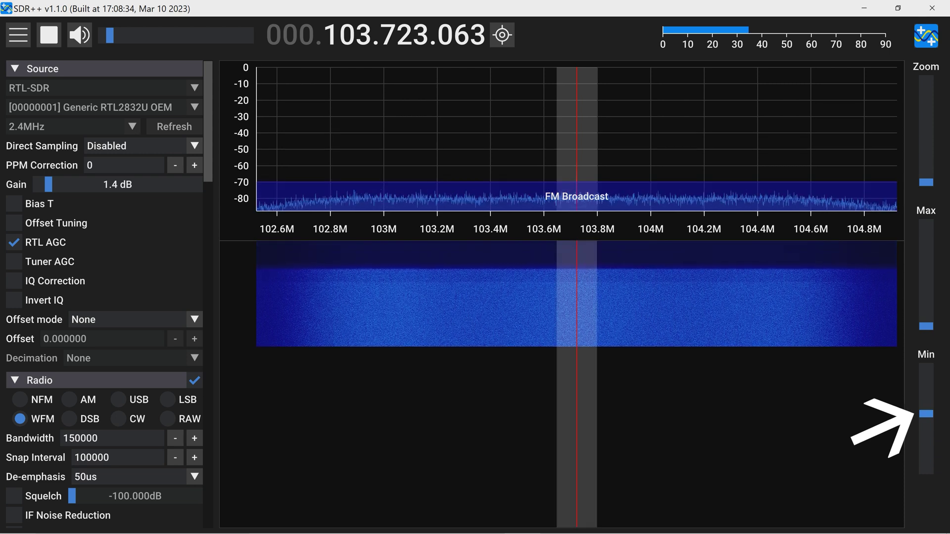
mouse_move(926, 414)
left_mouse_down()
mouse_move(926, 375)
mouse_move(926, 415)
left_mouse_up()
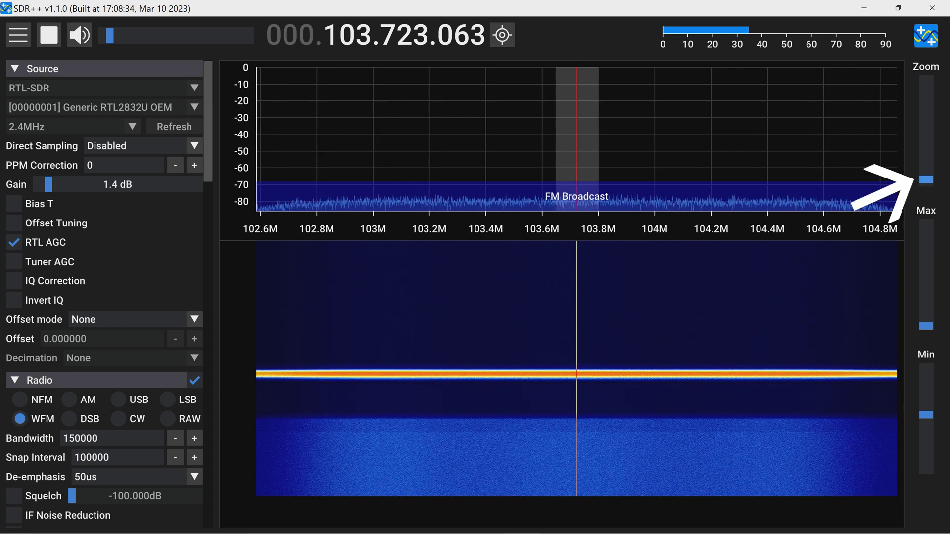
Zoom in and back out to the full 102.6–104.8 MHz span, then extend the floor to -90 dB.
mouse_move(926, 182)
left_mouse_down()
mouse_move(926, 94)
mouse_move(926, 161)
left_mouse_up()
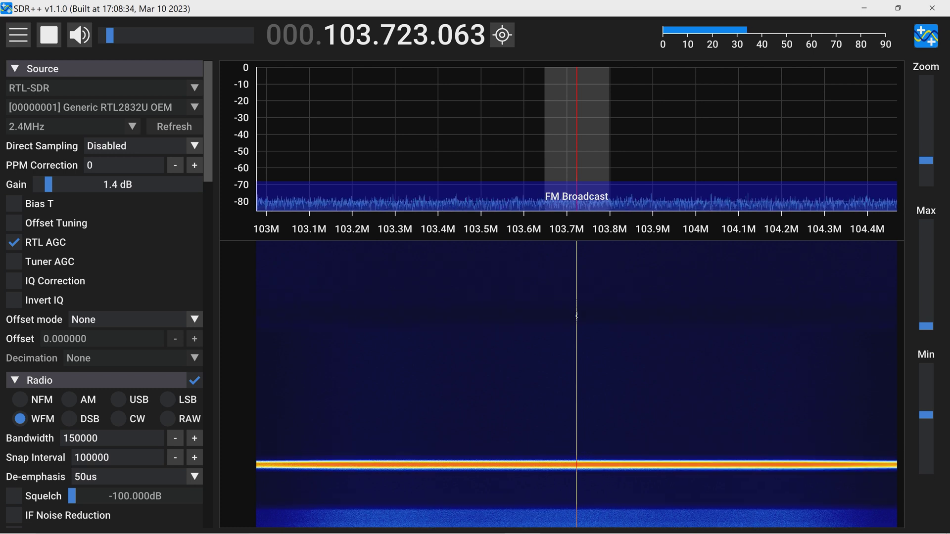
left_click_drag(925, 160, 926, 183)
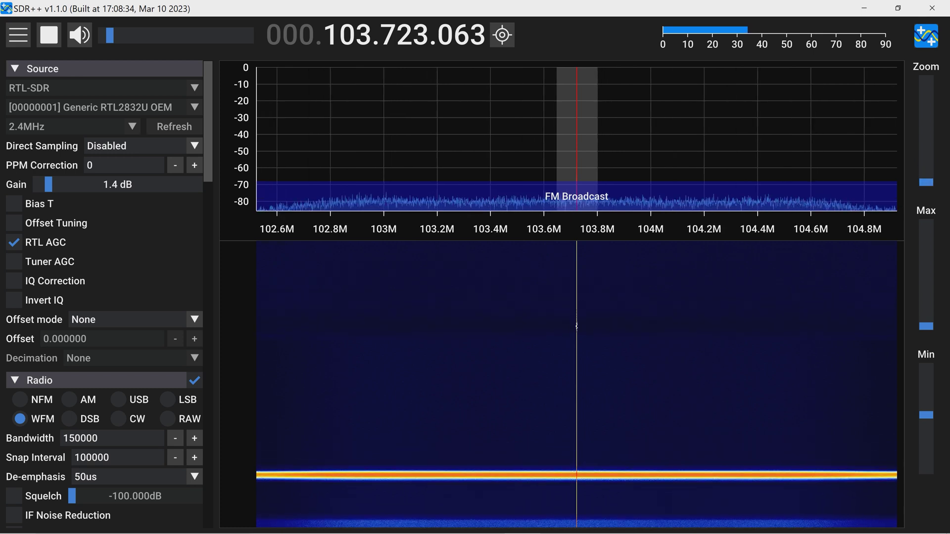
left_click_drag(926, 414, 926, 407)
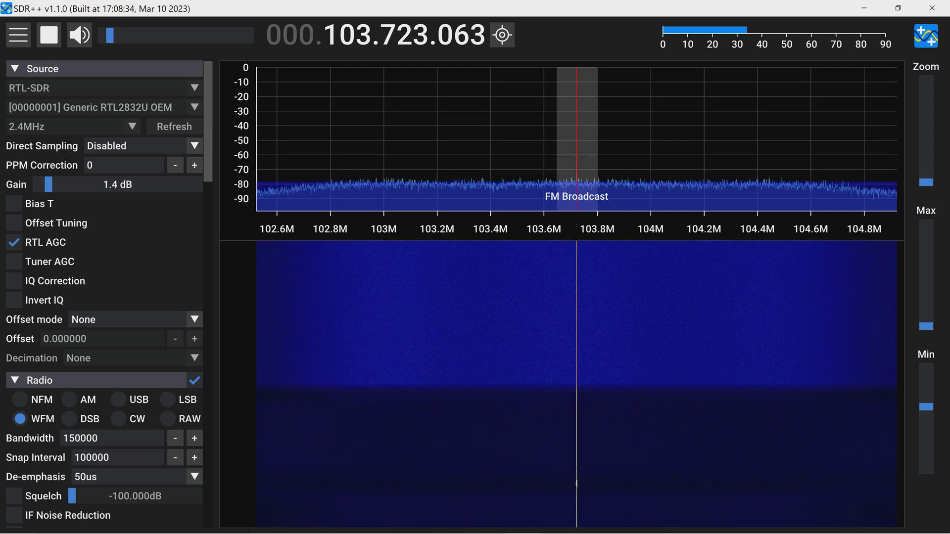
Stop the receiver using the space bar shortcut.
key("space")
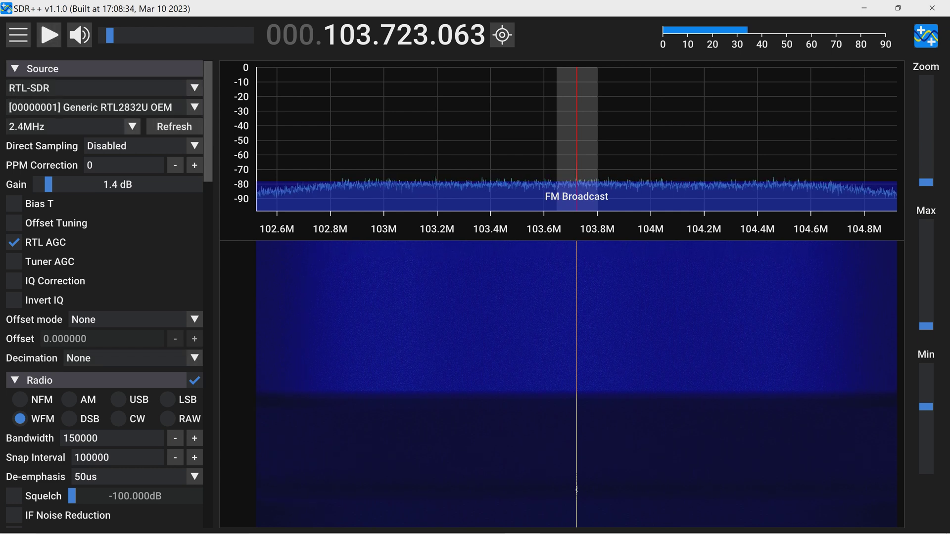
left_click(69, 127)
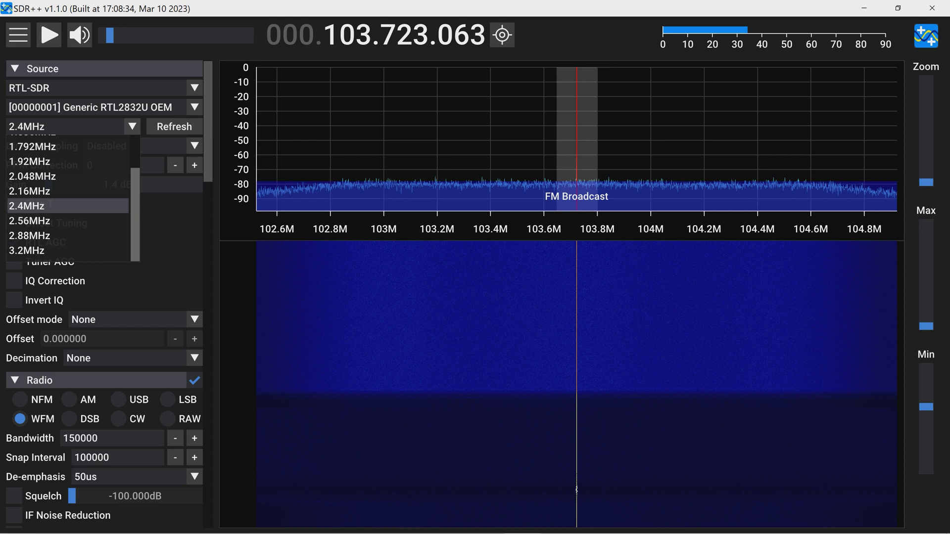
scroll(67, 198, "up", 1)
scroll(68, 198, "down", 1)
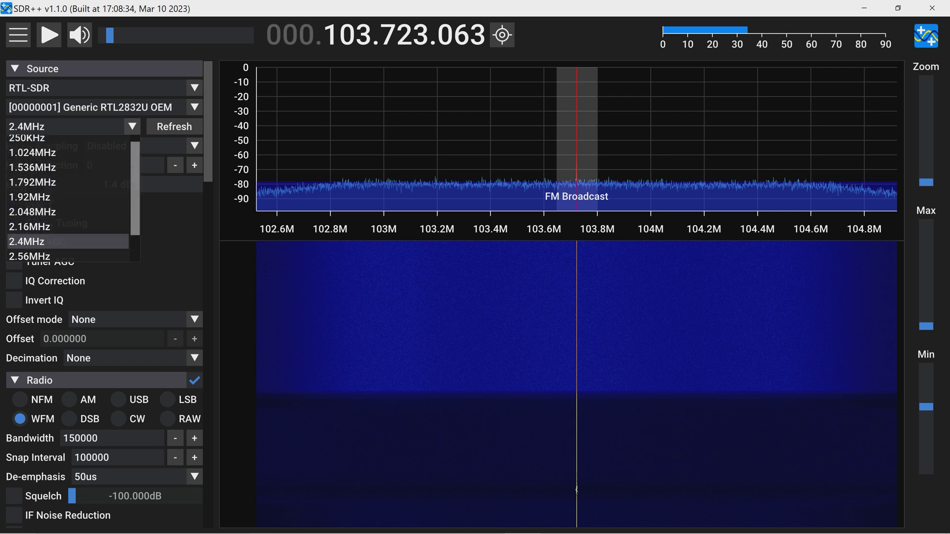
scroll(69, 198, "up", 1)
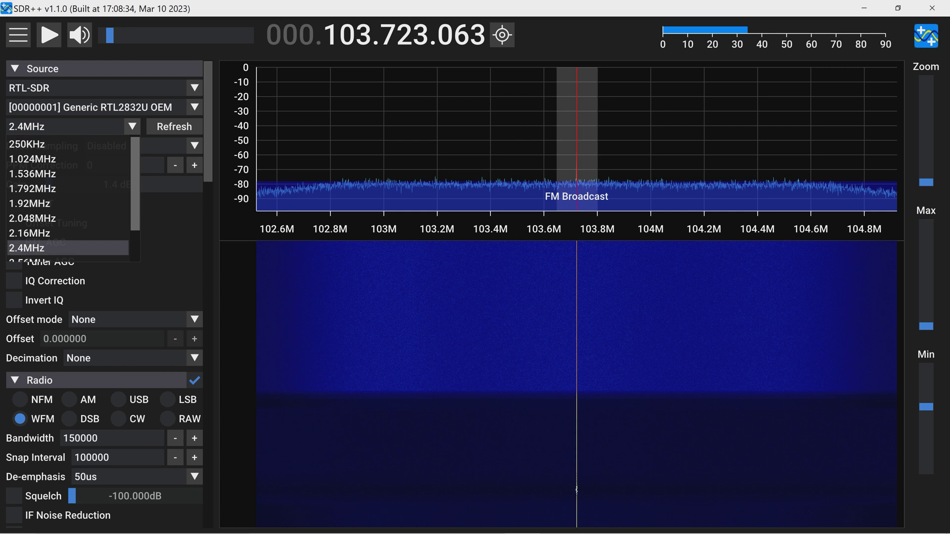
key("Escape")
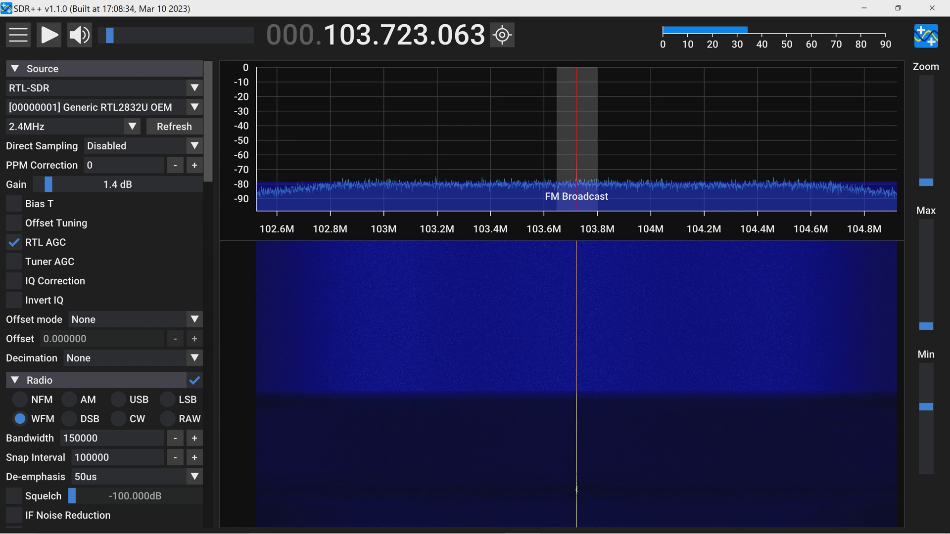
Keep Direct Sampling on Disabled and resume receiving at 103.723 MHz.
left_click(139, 145)
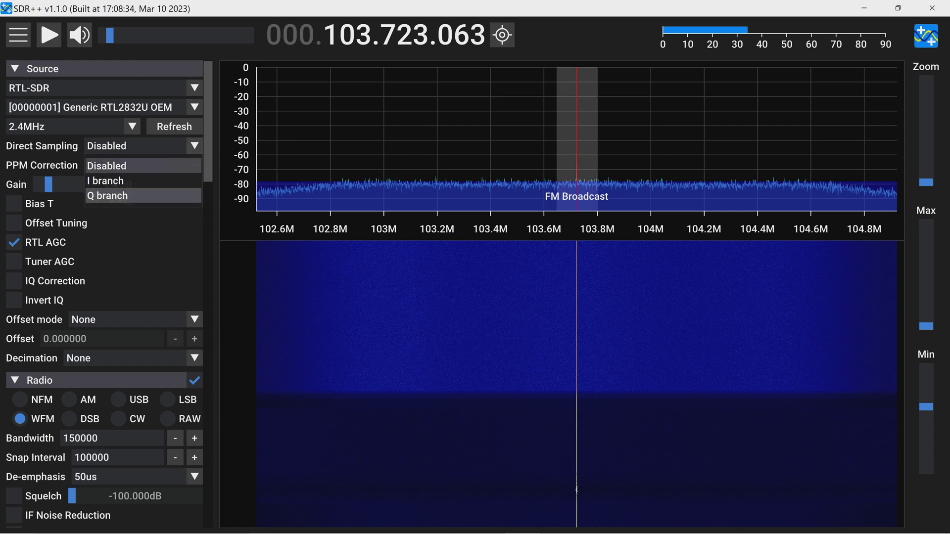
left_click(139, 165)
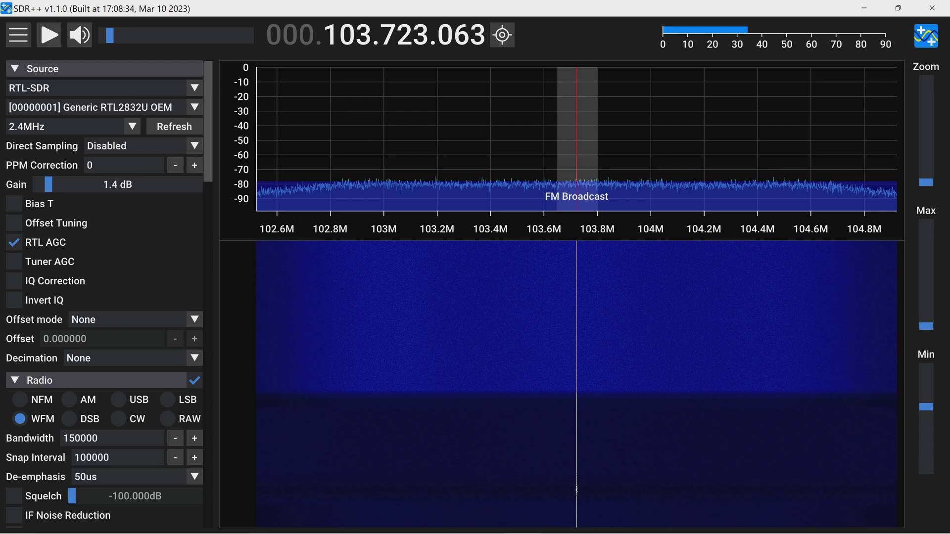
left_click(49, 34)
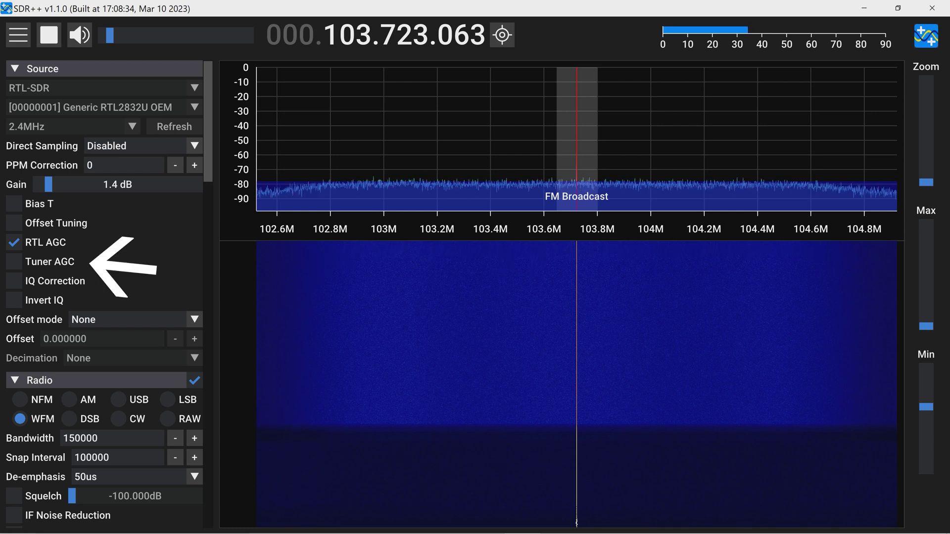
Tick Tuner AGC in the Source section so stations near 103.1 and 104.1 MHz appear.
left_click(14, 262)
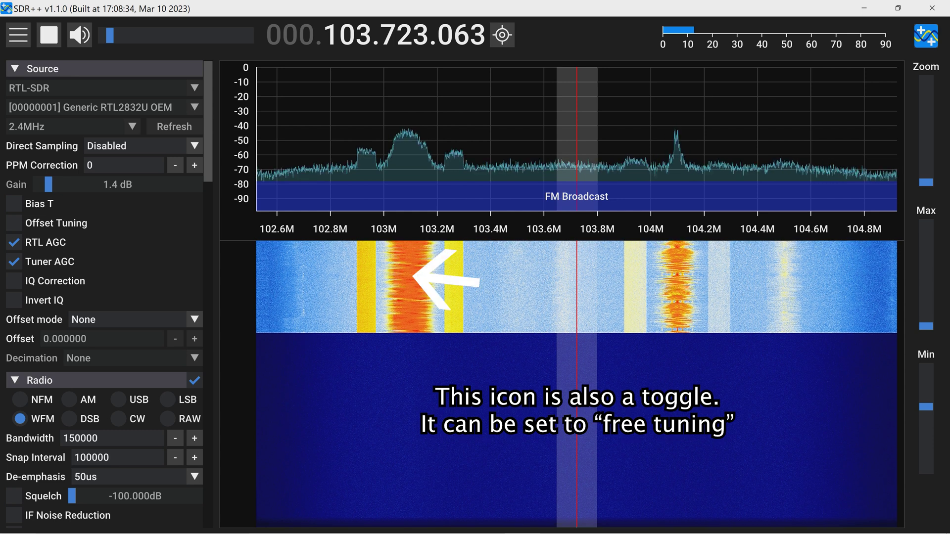
Tune to the 103.1 MHz station, step up to 104.100 MHz, and adjust the listening volume.
left_click(411, 287)
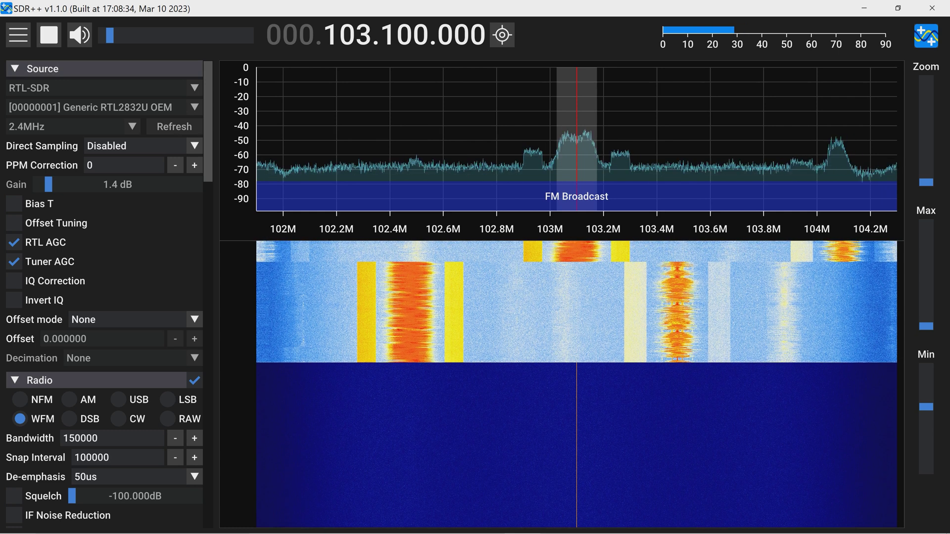
mouse_move(110, 34)
left_mouse_down()
mouse_move(200, 35)
mouse_move(104, 34)
left_mouse_up()
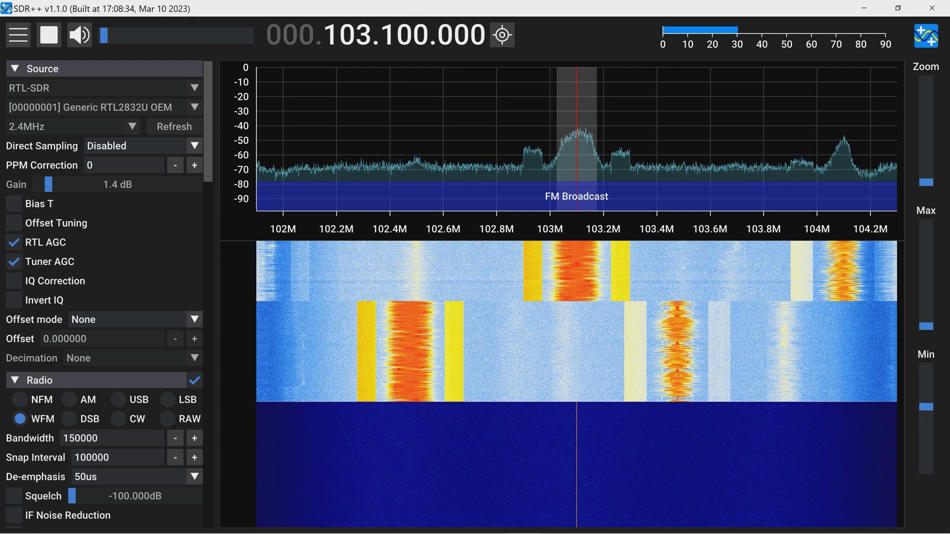
scroll(364, 35, "up", 1)
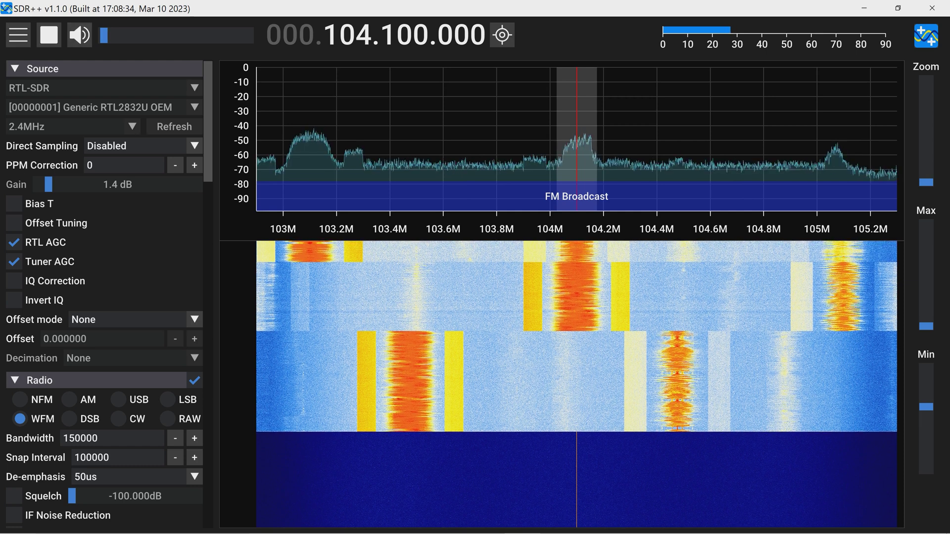
left_click_drag(104, 34, 167, 35)
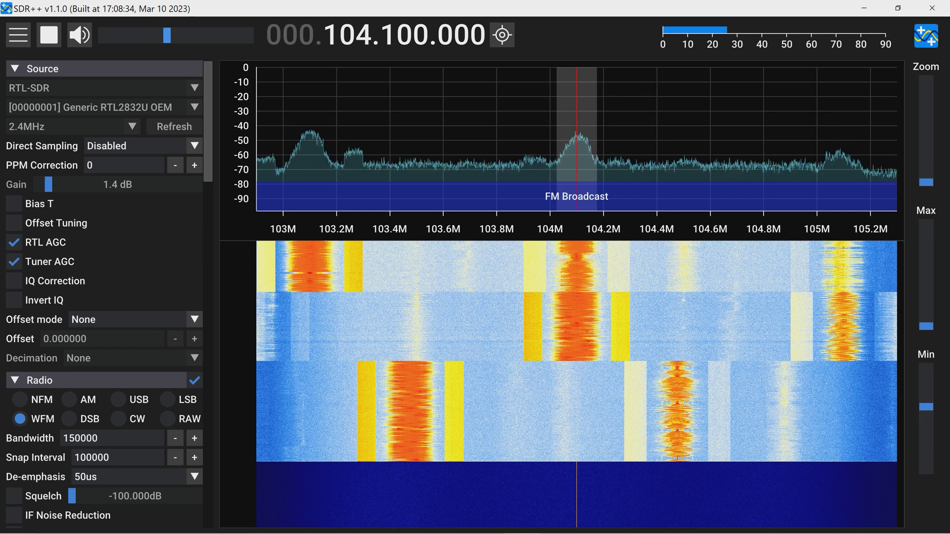
left_click_drag(165, 34, 102, 34)
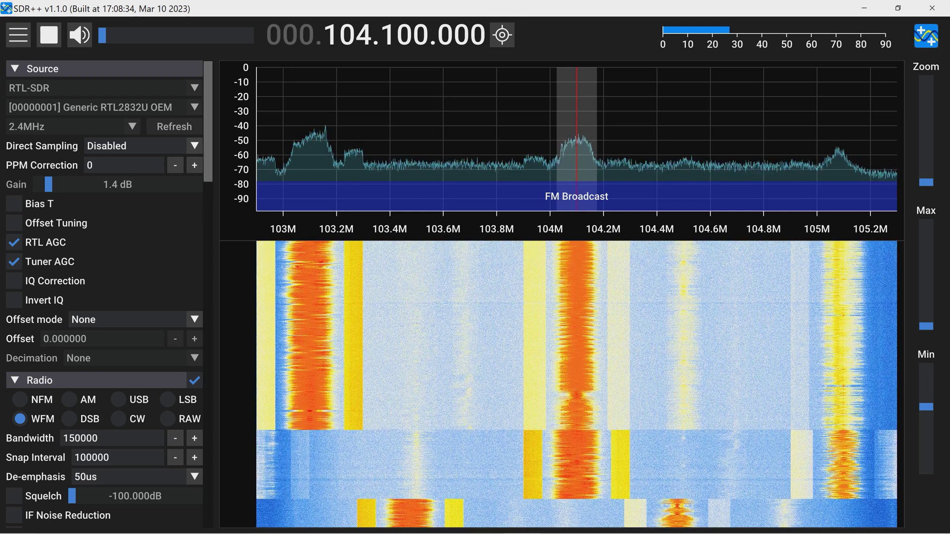
scroll(104, 292, "down", 5)
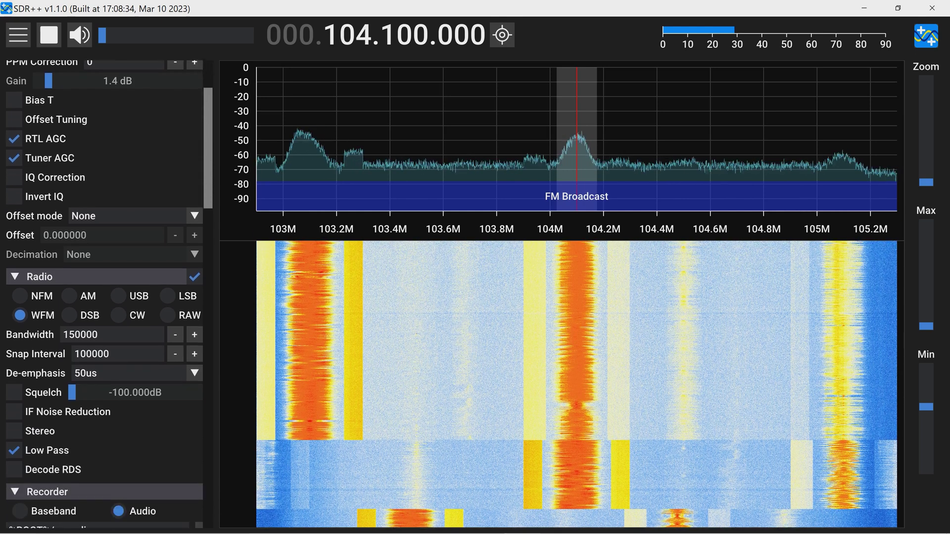
Scroll the sidebar past Recorder, Frequency Manager and Display to the Sinks section showing Speakers (Realtek(R) Audio).
scroll(103, 292, "down", 4)
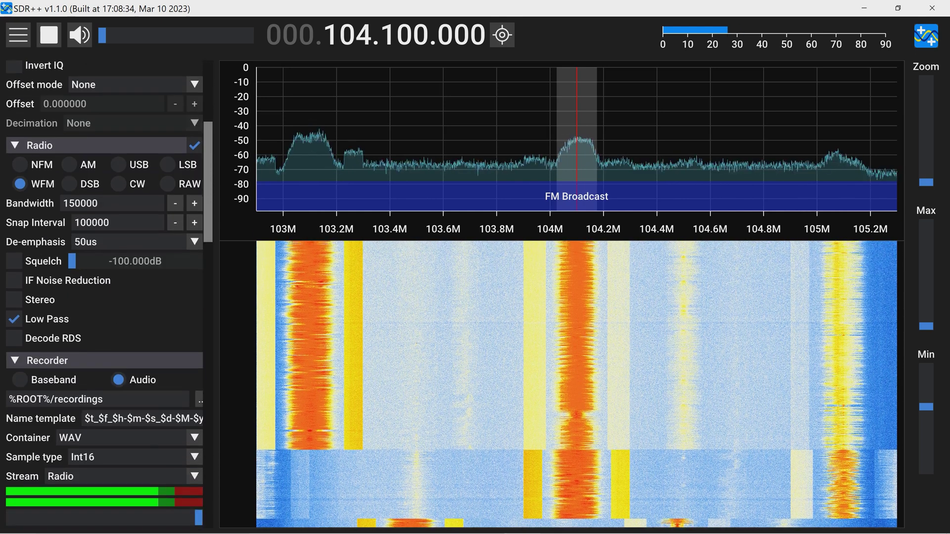
scroll(104, 292, "down", 5)
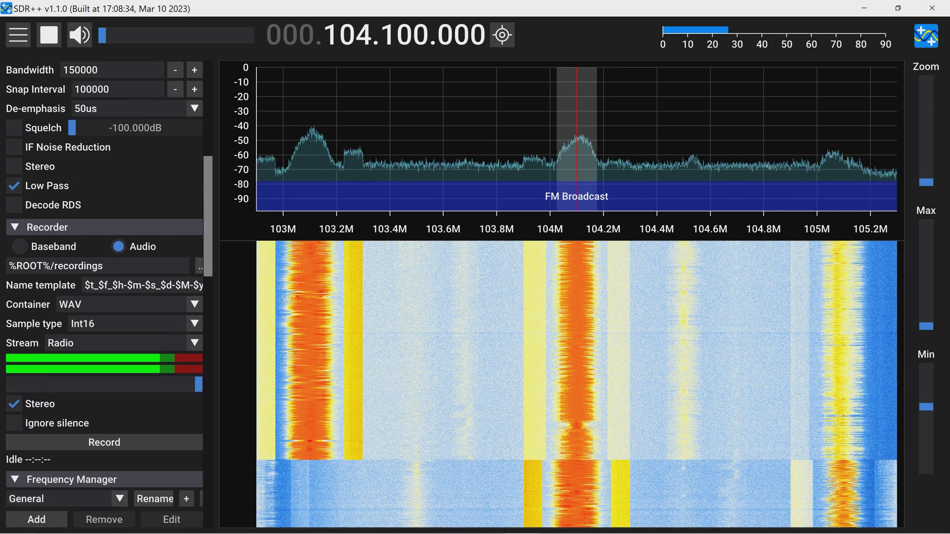
scroll(104, 292, "down", 8)
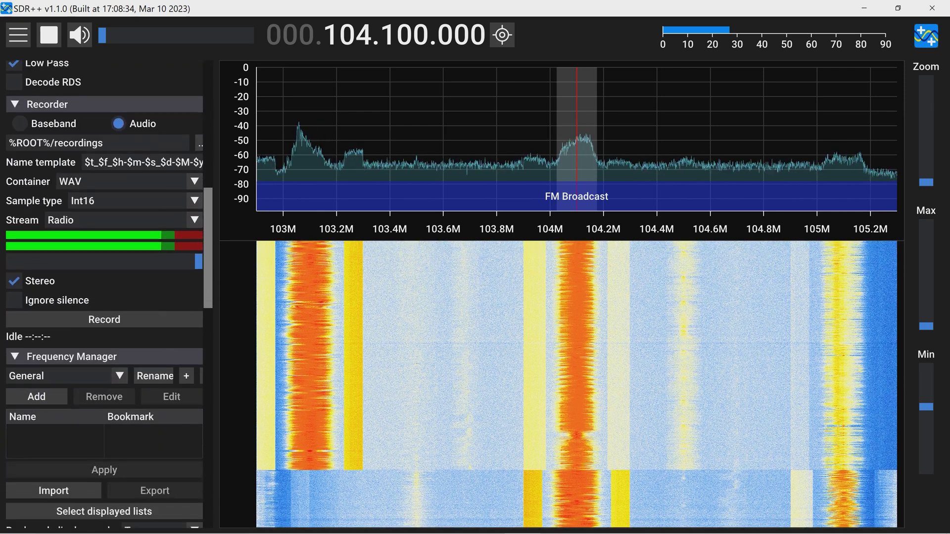
scroll(104, 291, "down", 9)
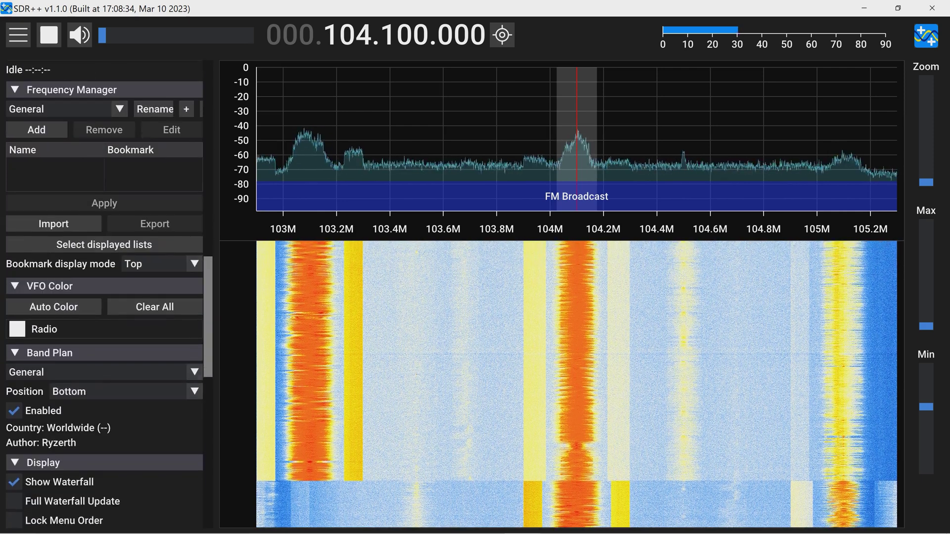
scroll(103, 292, "down", 3)
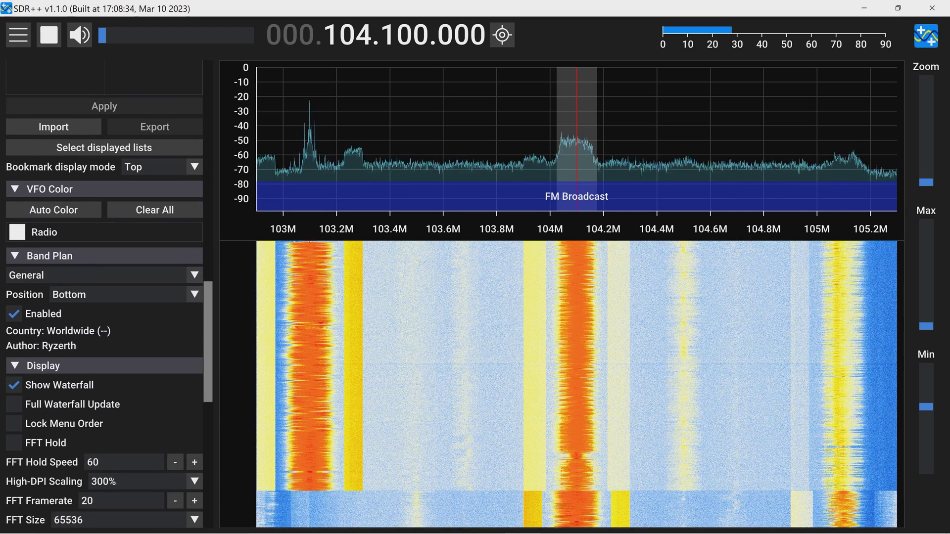
scroll(104, 292, "down", 9)
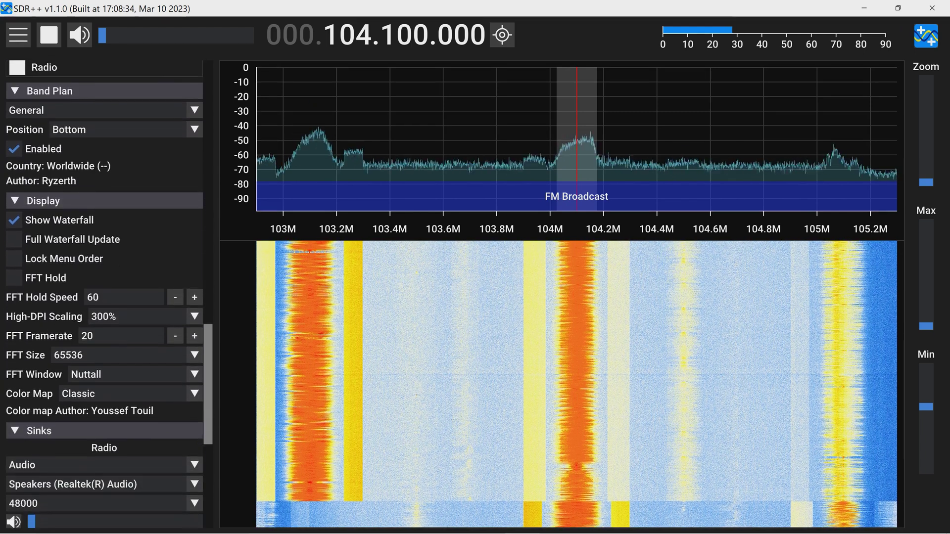
scroll(104, 292, "down", 7)
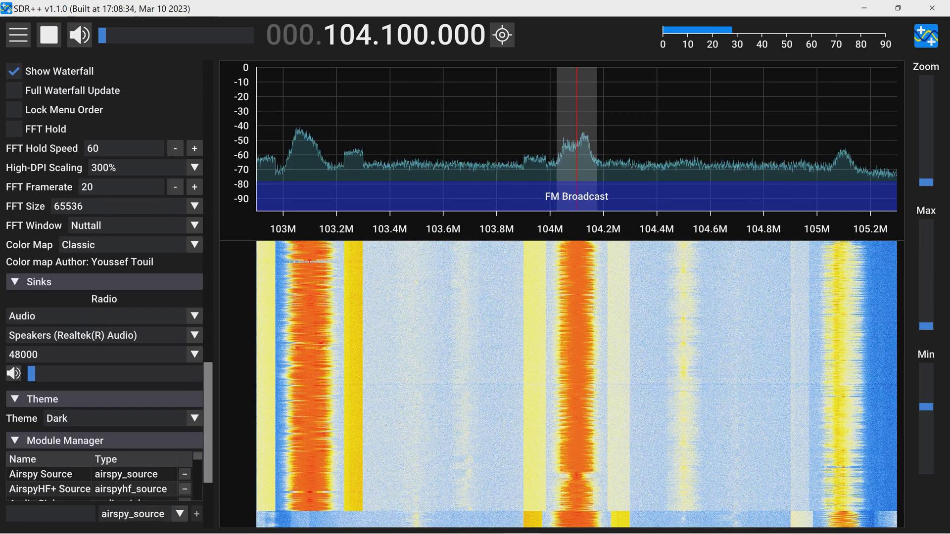
scroll(104, 292, "down", 1)
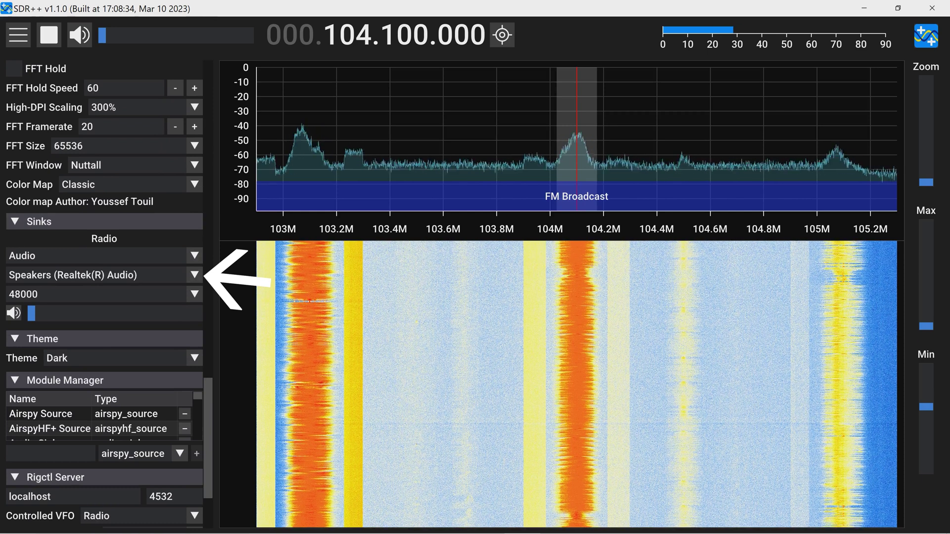
Halt the receiver and choose Speakers (Realtek(R) Audio) in the Sinks audio device list.
key("space")
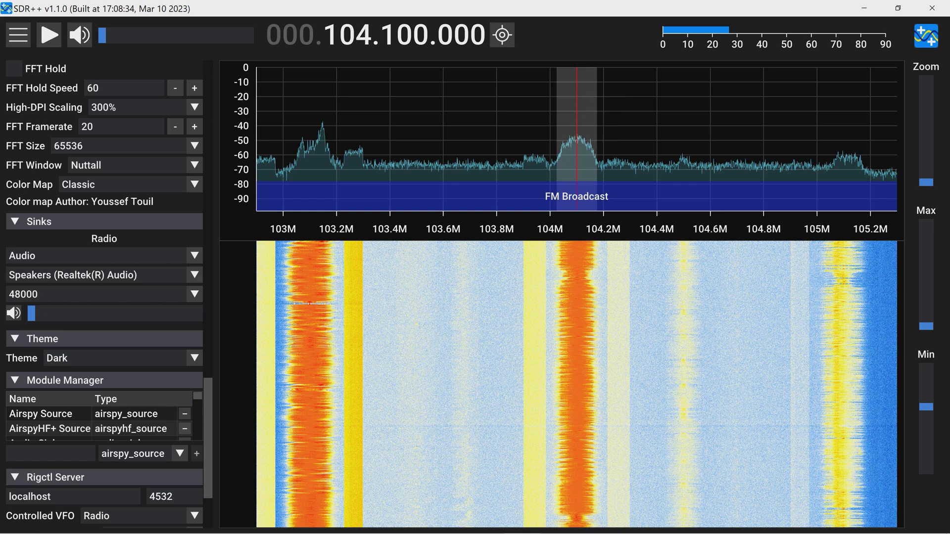
left_click(99, 275)
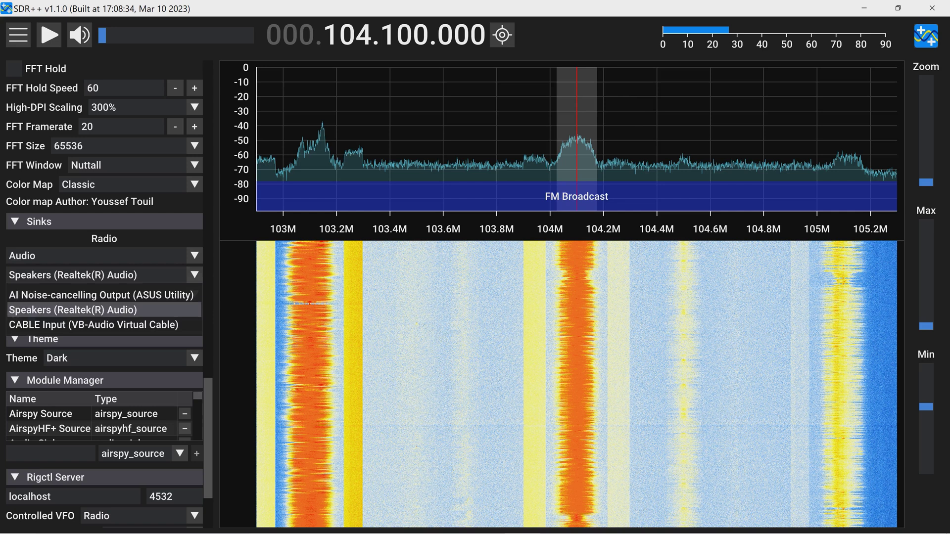
left_click(99, 309)
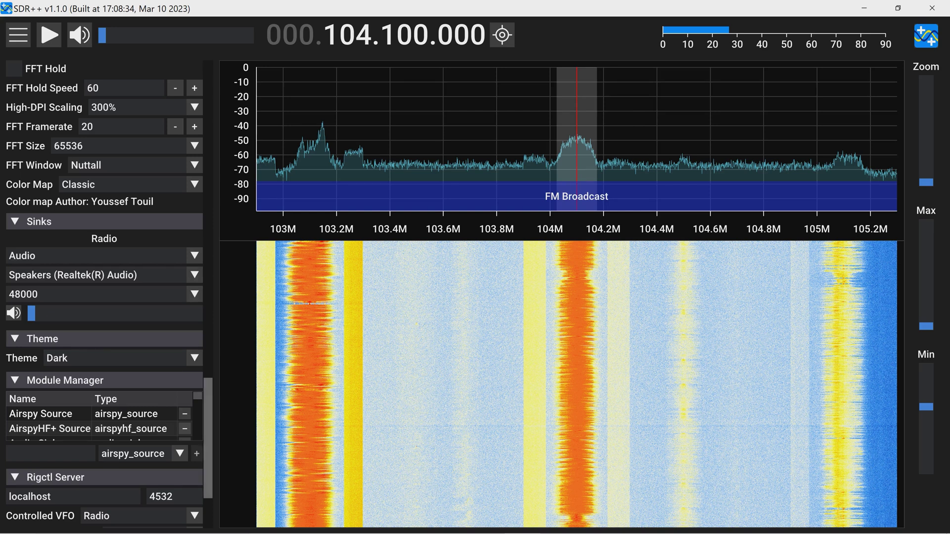
scroll(110, 295, "down", 3)
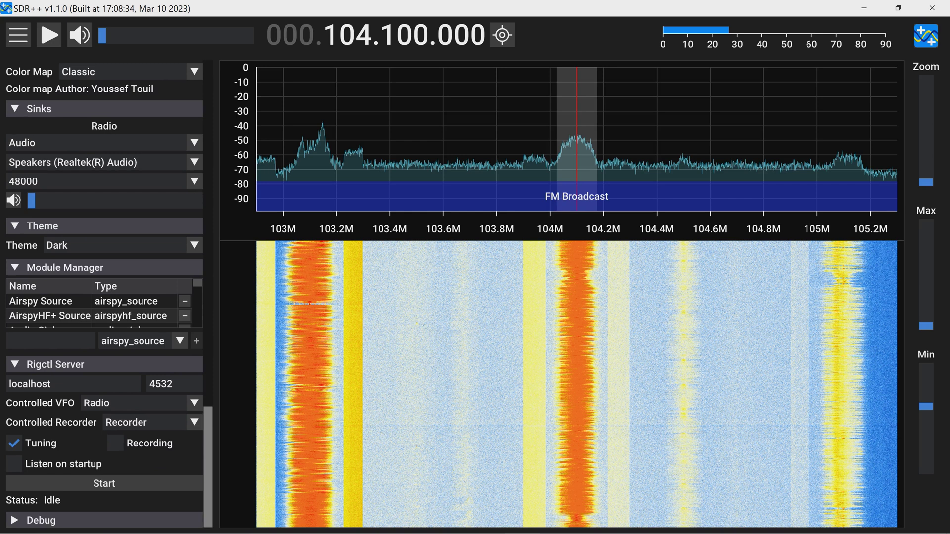
scroll(103, 294, "up", 10)
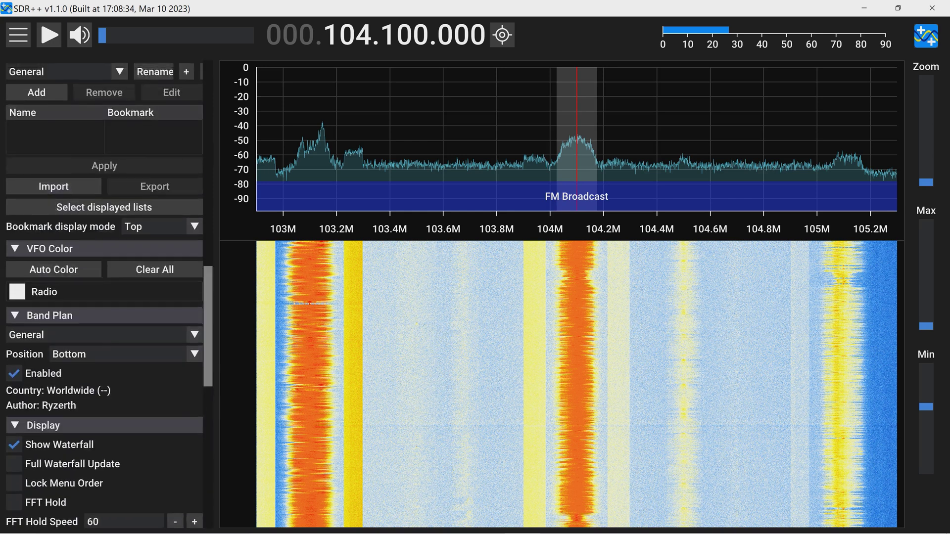
scroll(110, 294, "up", 1)
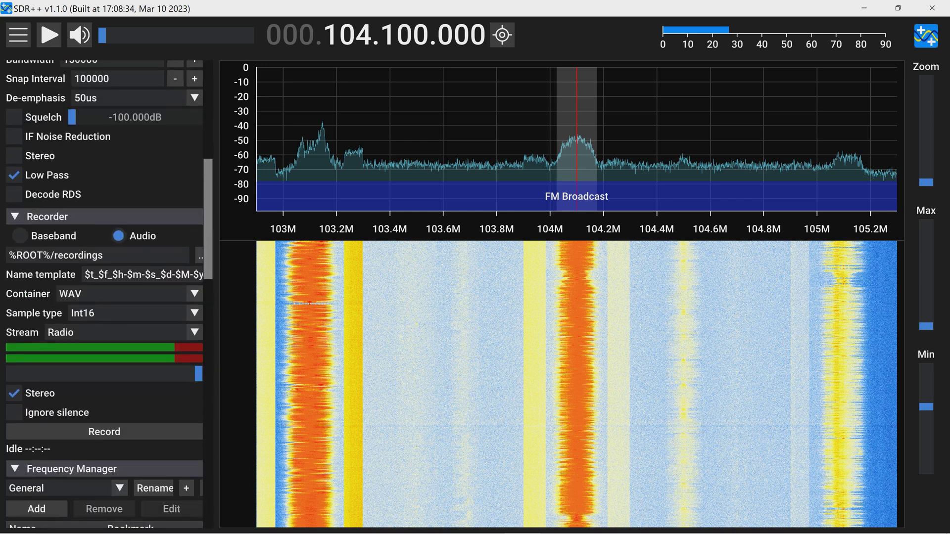
scroll(110, 294, "up", 10)
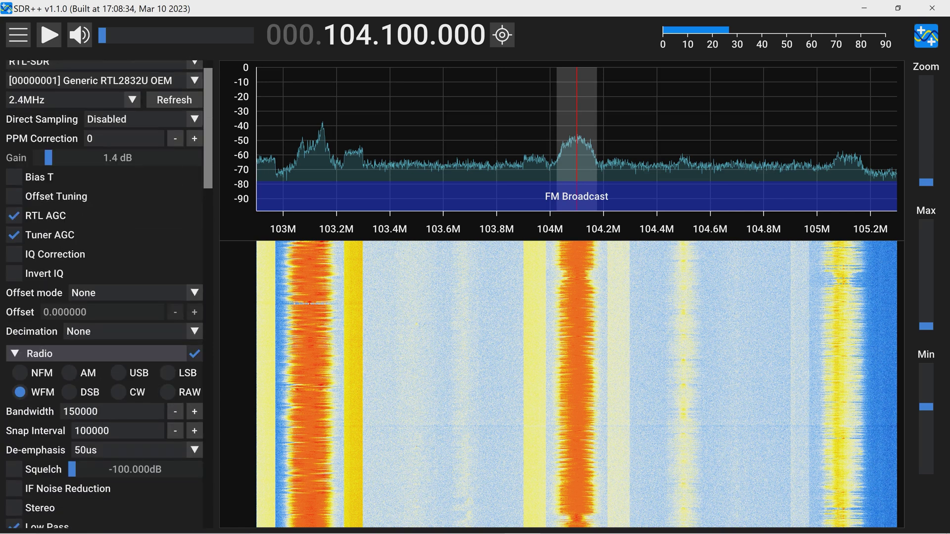
scroll(109, 294, "up", 1)
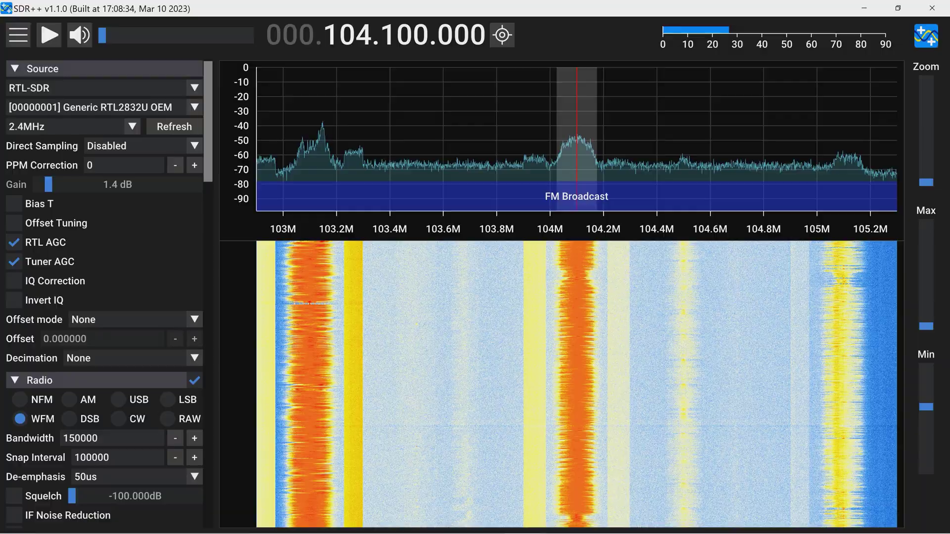